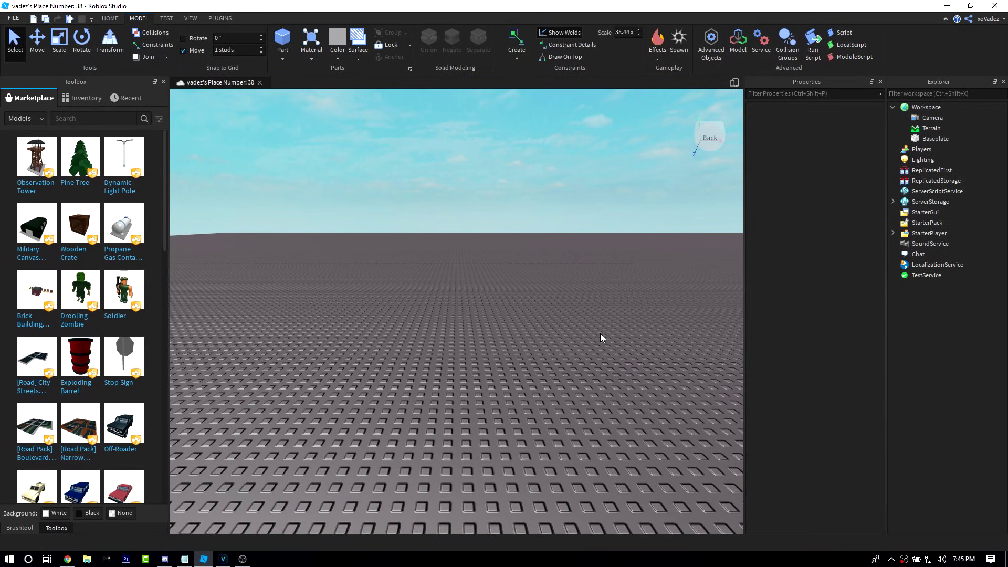
Spawn the user's avatar as an R15 character with AlreadyPro's Load Character plugin.
{"action": "left_click", "coordinate": [224, 18]}
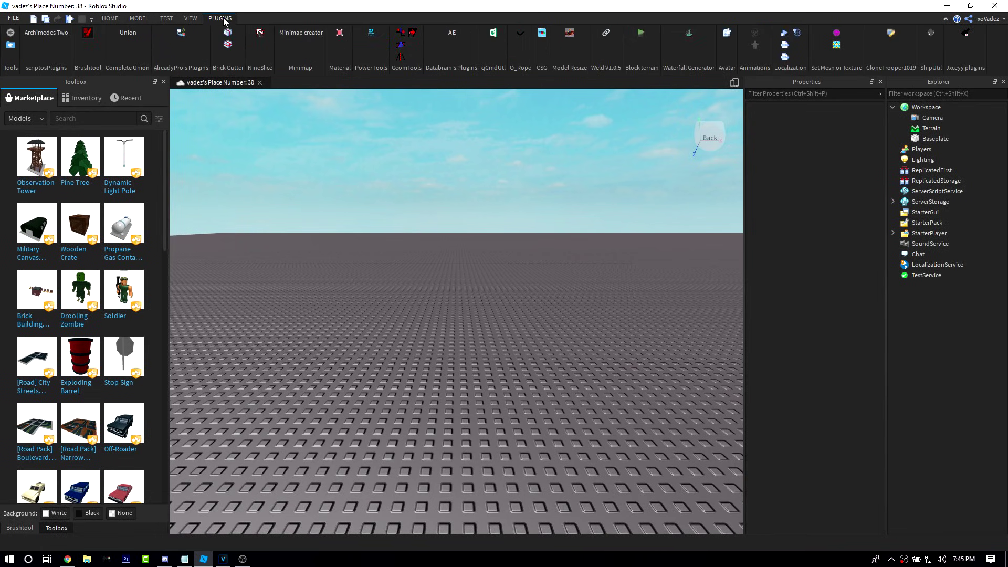
{"action": "left_click", "coordinate": [181, 37]}
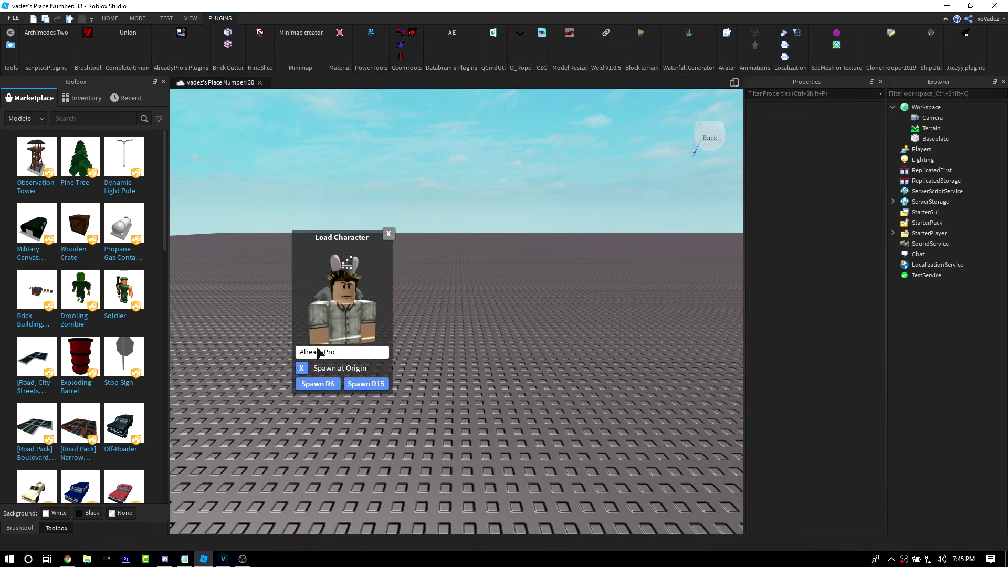
{"action": "key", "text": "BackSpace"}
{"action": "key", "text": "BackSpace"}
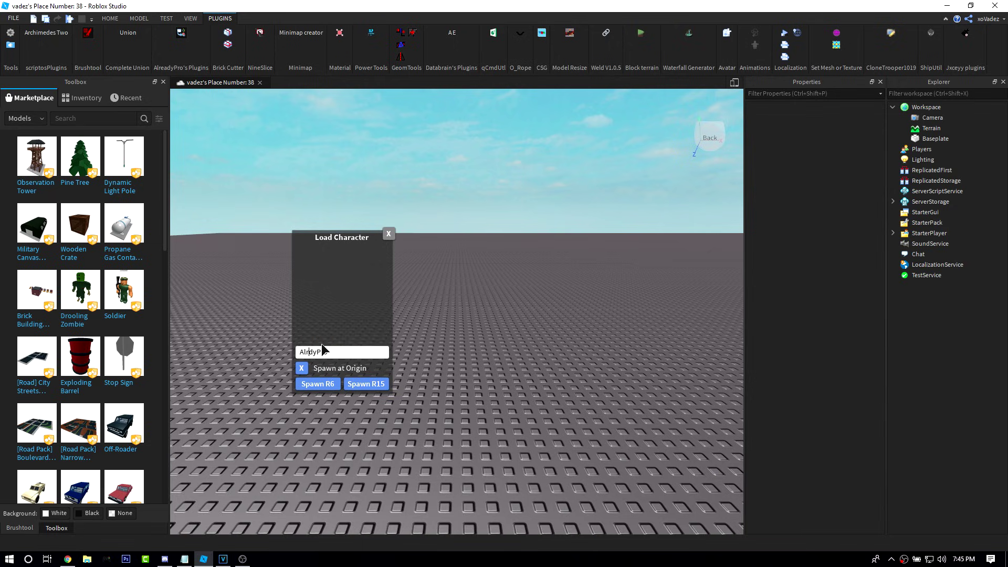
{"action": "key", "text": "BackSpace"}
{"action": "key", "text": "BackSpace"}
{"action": "key", "text": "BackSpace"}
{"action": "key", "text": "BackSpace"}
{"action": "type", "text": "xoVadez"}
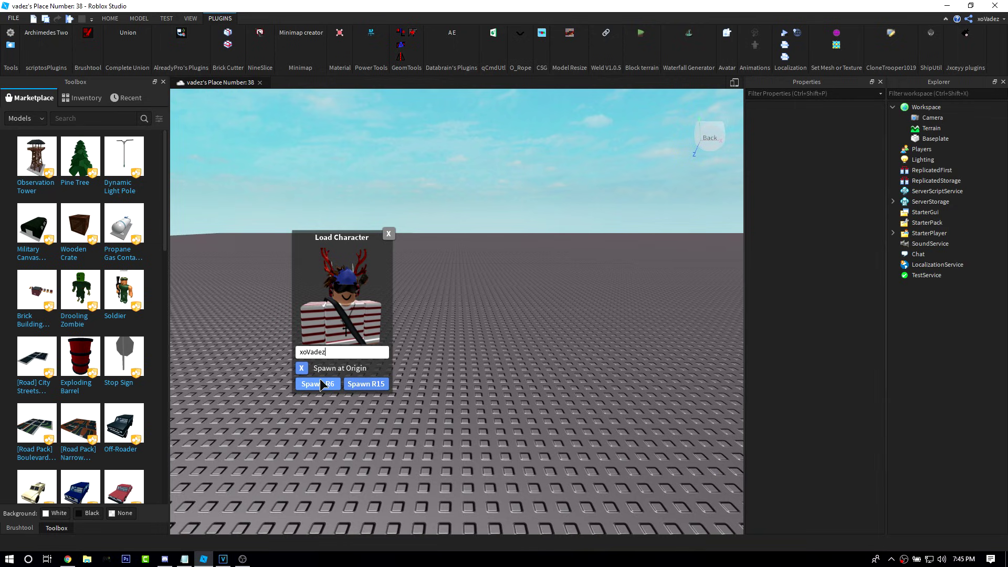
{"action": "left_click", "coordinate": [361, 384]}
Close the plugin, focus on the character and select its BackGuitar for removal.
{"action": "left_click", "coordinate": [388, 236]}
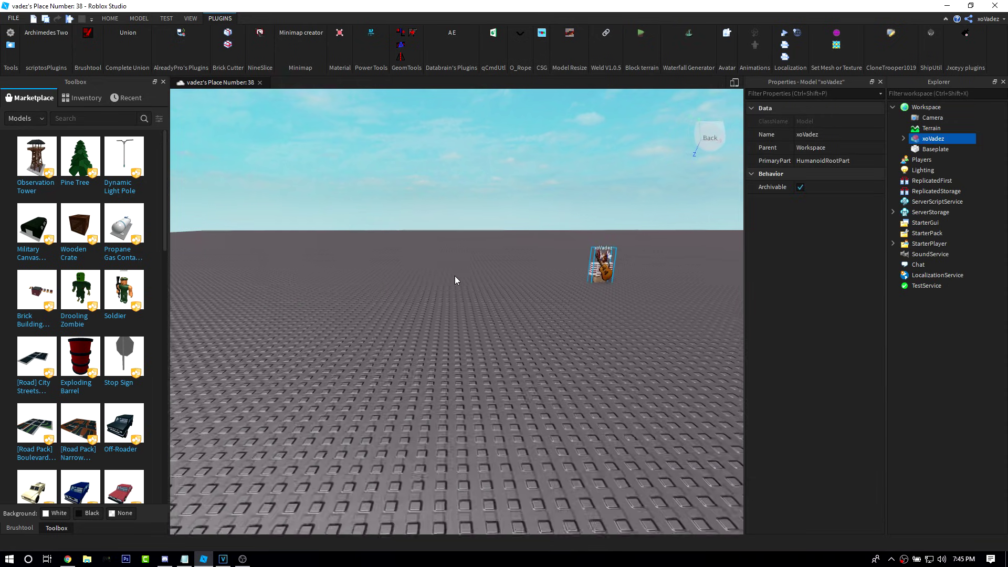
{"action": "key", "text": "f"}
{"action": "scroll", "coordinate": [454, 277], "scroll_direction": "up", "scroll_amount": 3}
{"action": "right_click_drag", "start_coordinate": [454, 277], "coordinate": [462, 277]}
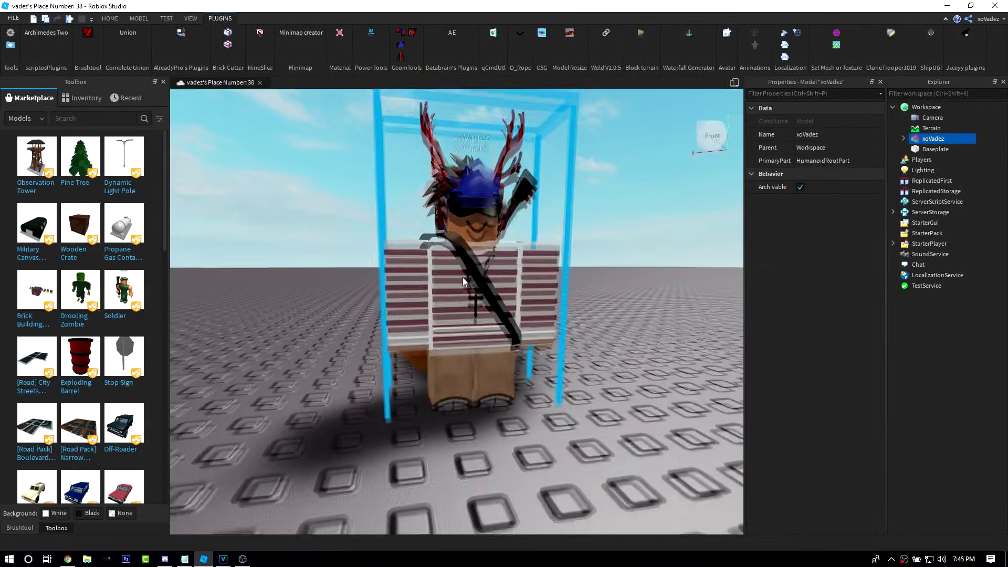
{"action": "scroll", "coordinate": [463, 278], "scroll_direction": "down", "scroll_amount": 3}
{"action": "key", "text": "ctrl+2"}
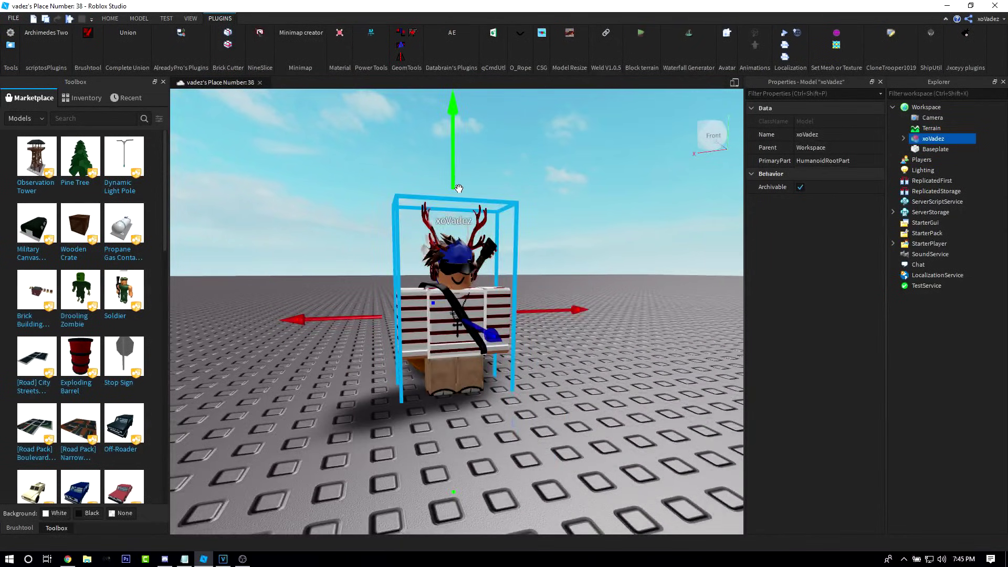
{"action": "left_click", "coordinate": [457, 287]}
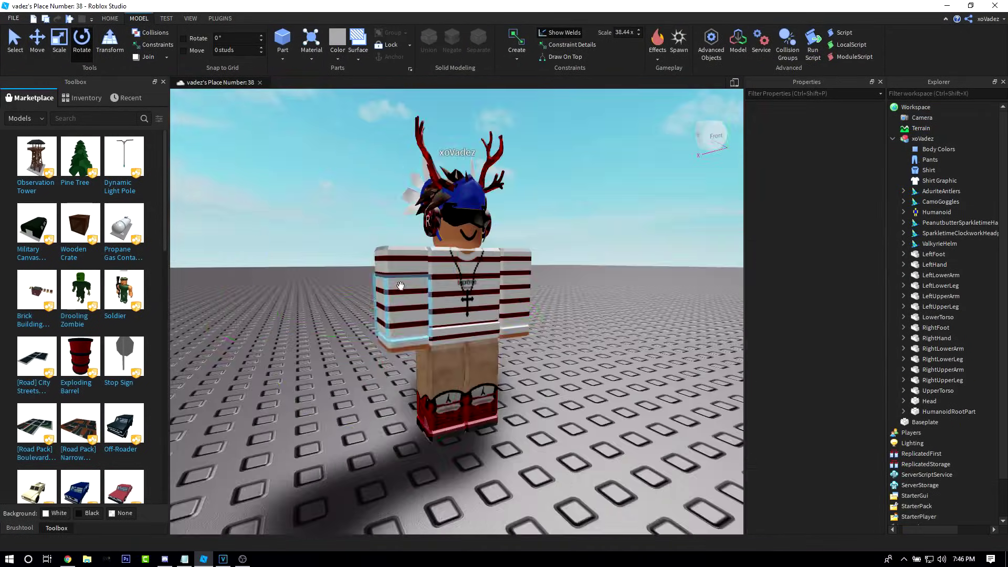
Pose the avatar's limbs with the Move and Rotate tools.
{"action": "mouse_move", "coordinate": [453, 294]}
{"action": "right_mouse_down"}
{"action": "mouse_move", "coordinate": [451, 281]}
{"action": "mouse_move", "coordinate": [450, 354]}
{"action": "right_mouse_up"}
{"action": "scroll", "coordinate": [451, 281], "scroll_direction": "up", "scroll_amount": 3}
{"action": "left_click", "coordinate": [451, 282]}
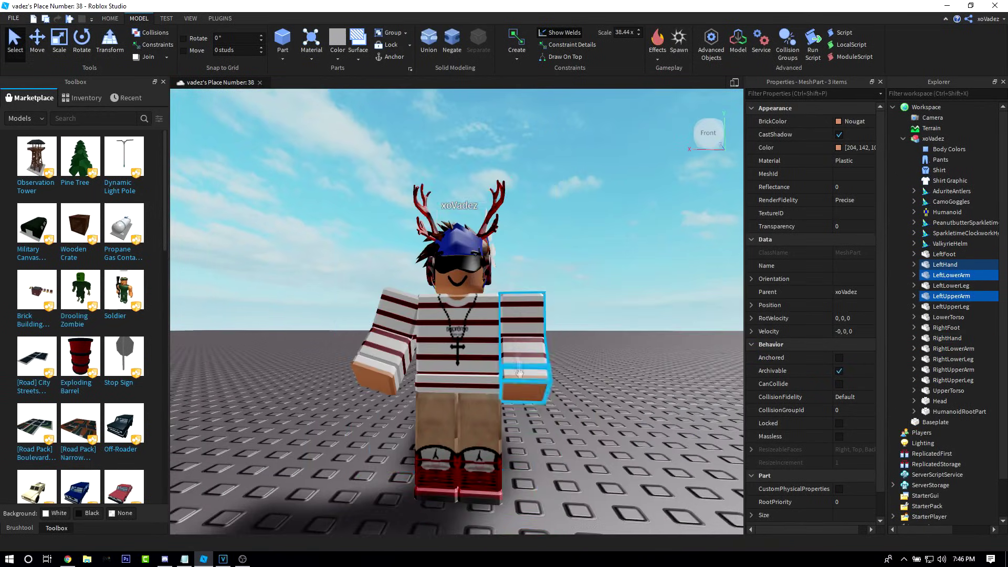
{"action": "key", "text": "ctrl+1"}
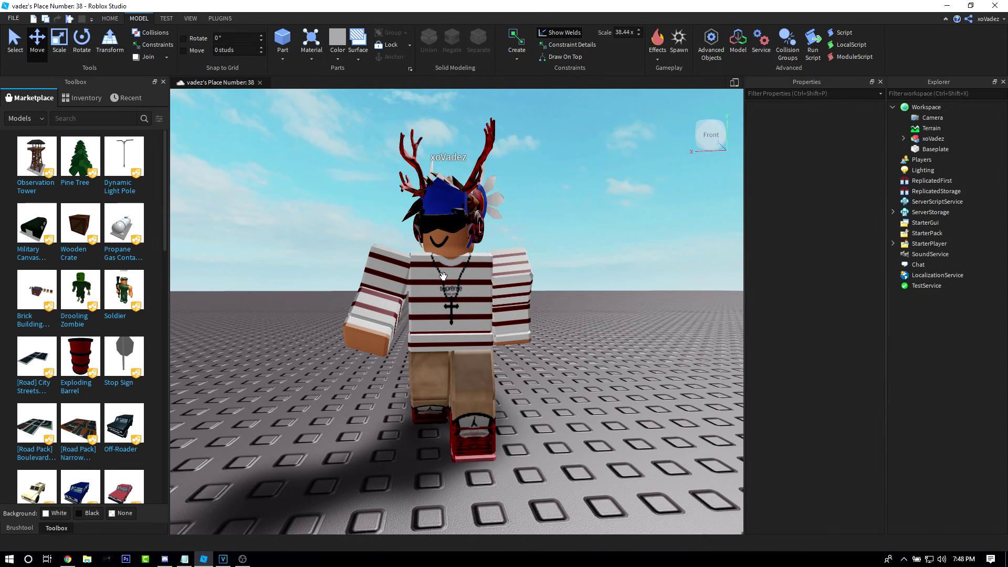
{"action": "right_click", "coordinate": [922, 138]}
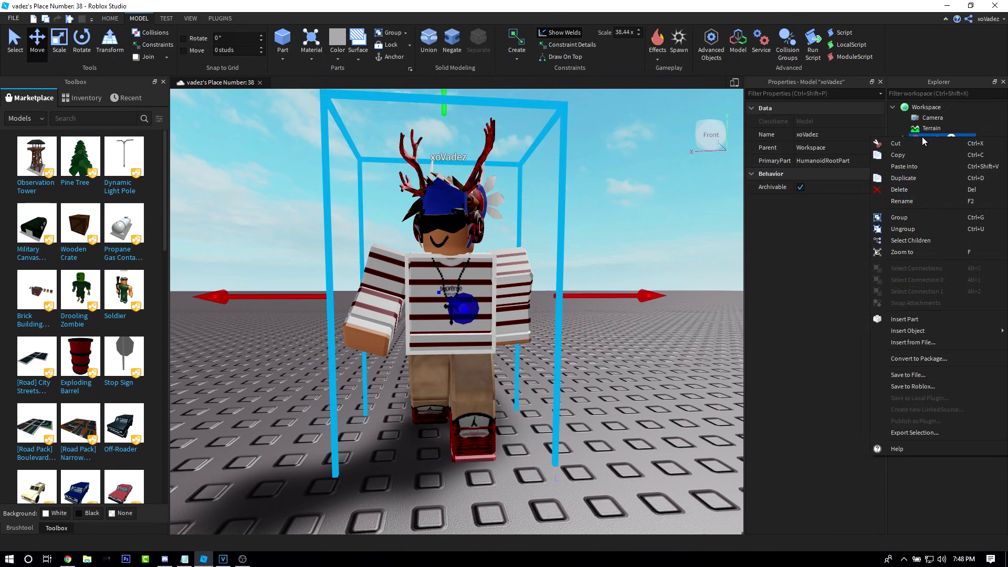
Export the selected avatar model as an OBJ file named Statue.
{"action": "left_click", "coordinate": [907, 435]}
{"action": "type", "text": "S"}
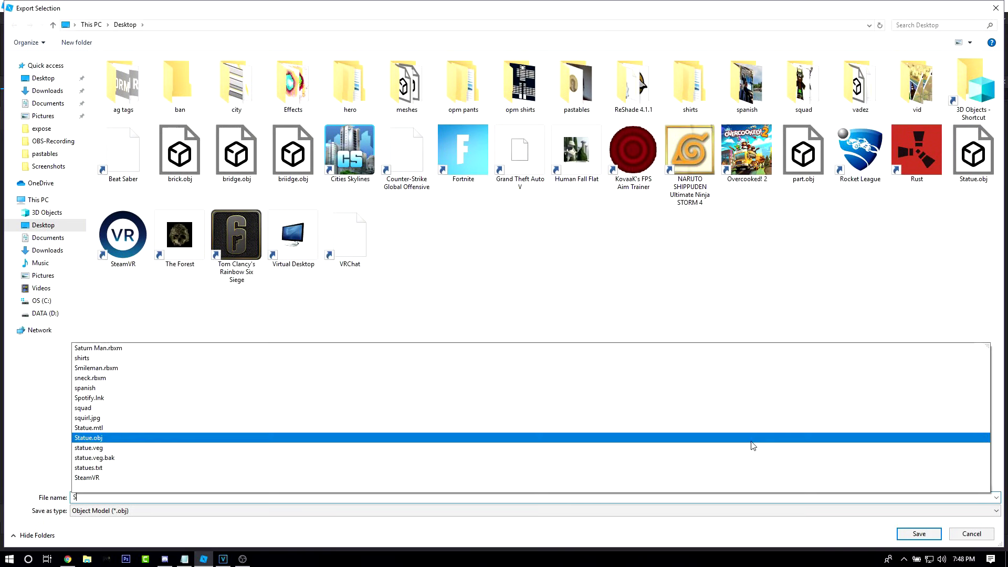
{"action": "type", "text": "tatue"}
{"action": "key", "text": "Return"}
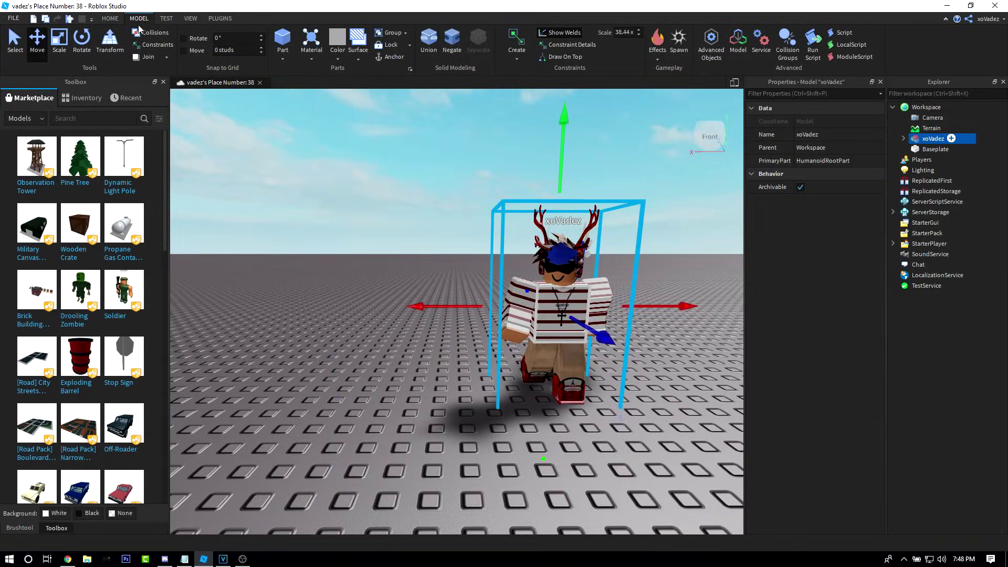
Drag a MeshPart from Advanced Objects onto the baseplate and widen the Properties panel.
{"action": "left_click", "coordinate": [712, 48]}
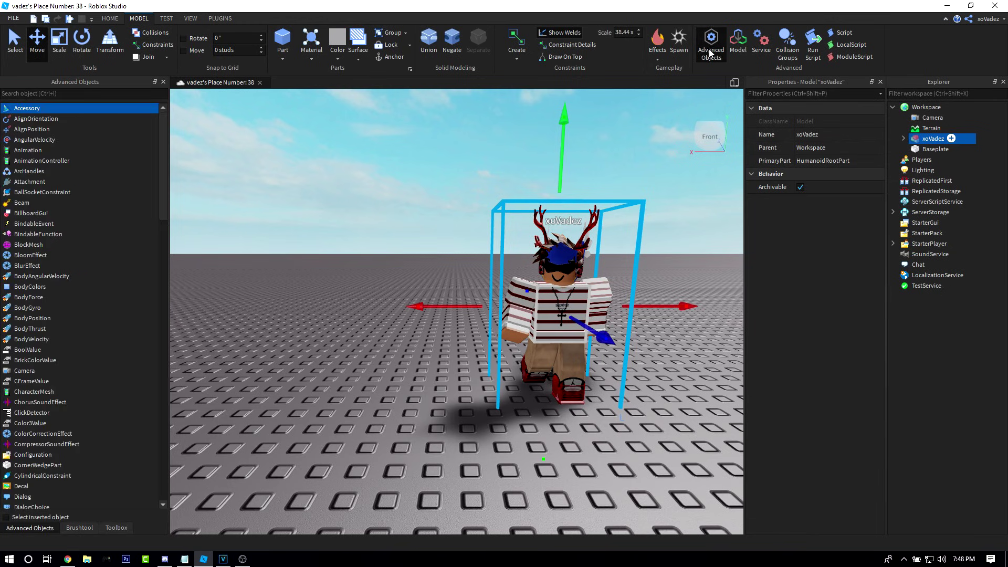
{"action": "left_click", "coordinate": [81, 94]}
{"action": "type", "text": "meshpart"}
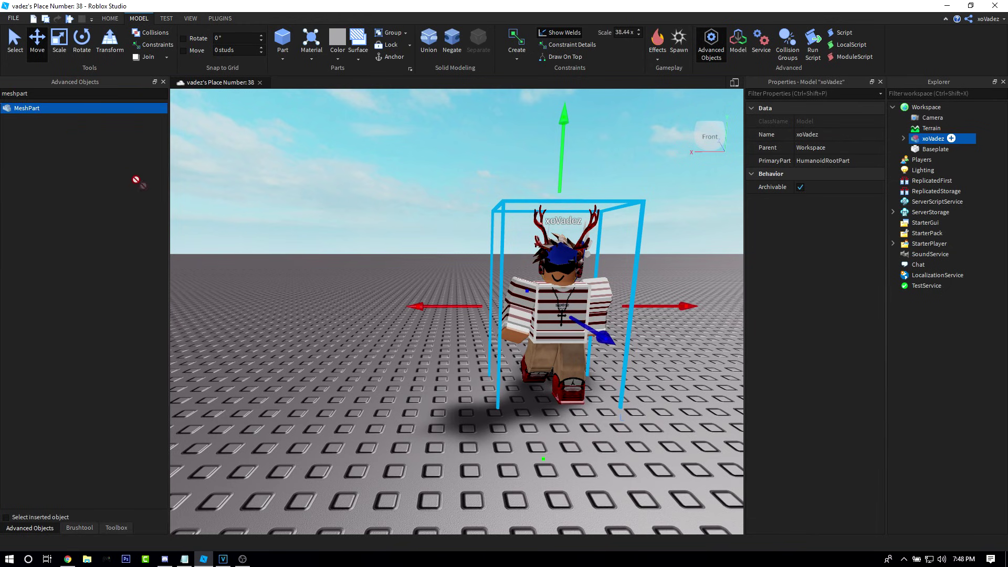
{"action": "left_click_drag", "start_coordinate": [136, 180], "coordinate": [294, 338]}
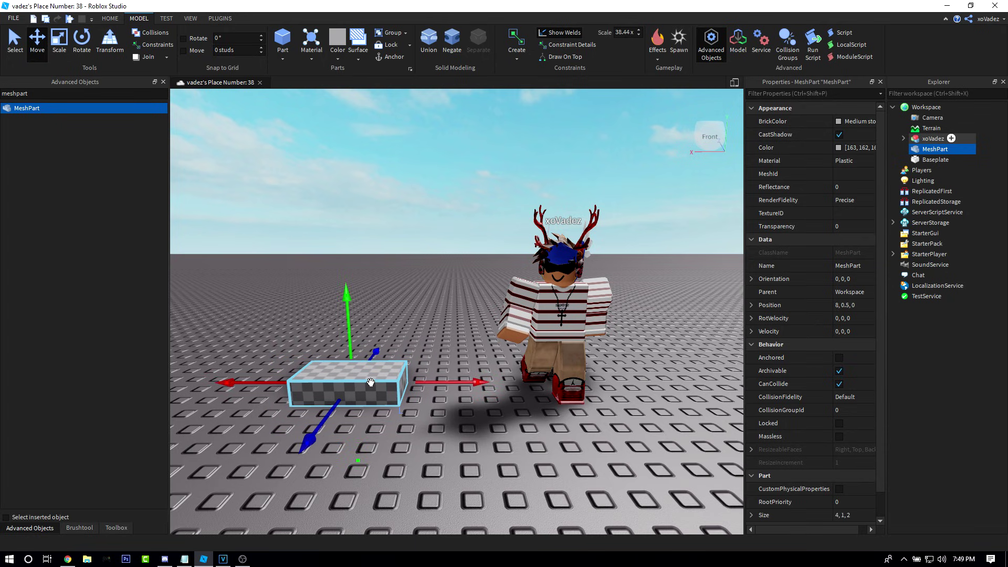
{"action": "left_click_drag", "start_coordinate": [744, 278], "coordinate": [675, 271]}
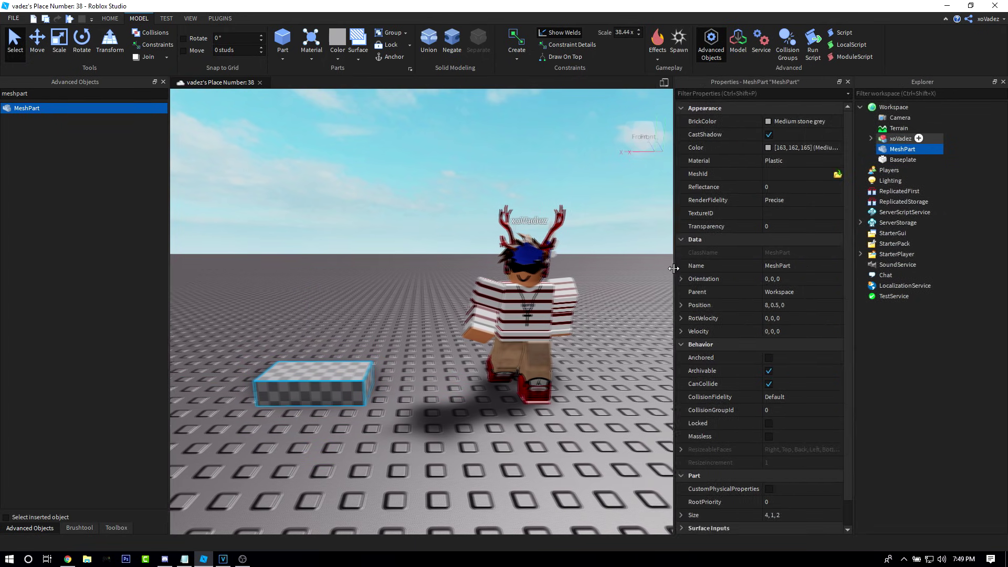
Load Statue1.obj as the MeshPart's mesh, accepting the location and multiple-meshes prompts.
{"action": "left_click", "coordinate": [837, 174]}
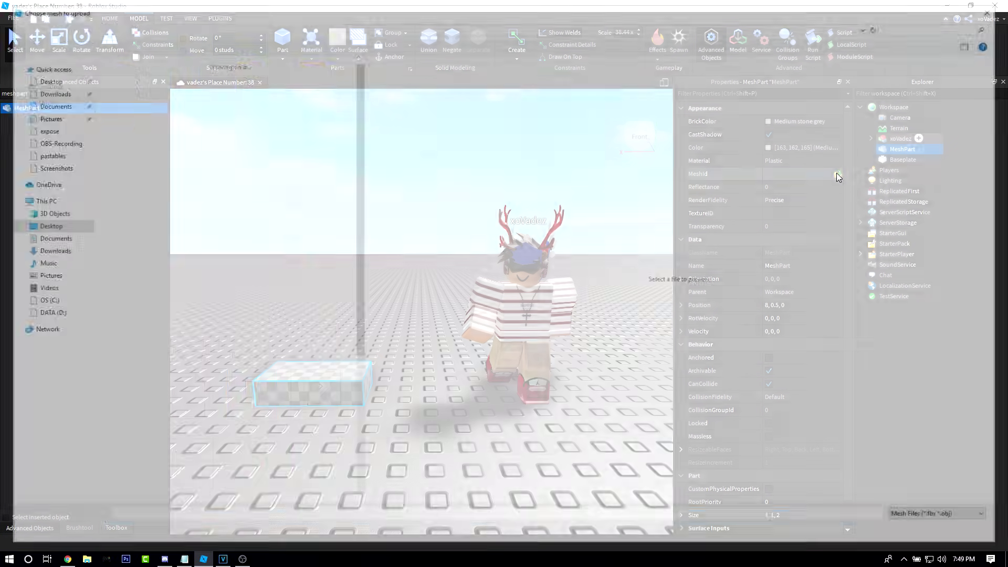
{"action": "double_click", "coordinate": [173, 394]}
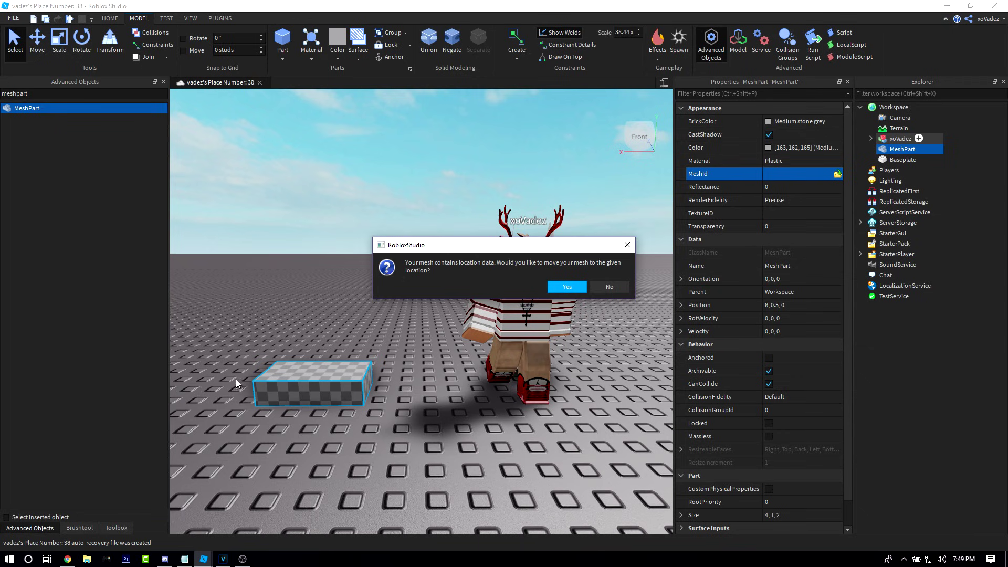
{"action": "left_click", "coordinate": [612, 289]}
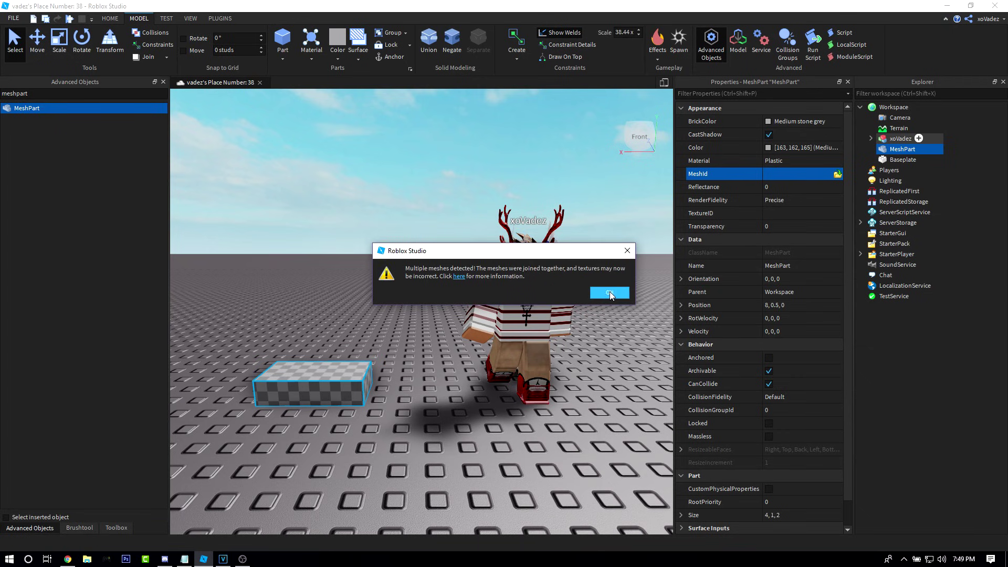
{"action": "left_click", "coordinate": [610, 291]}
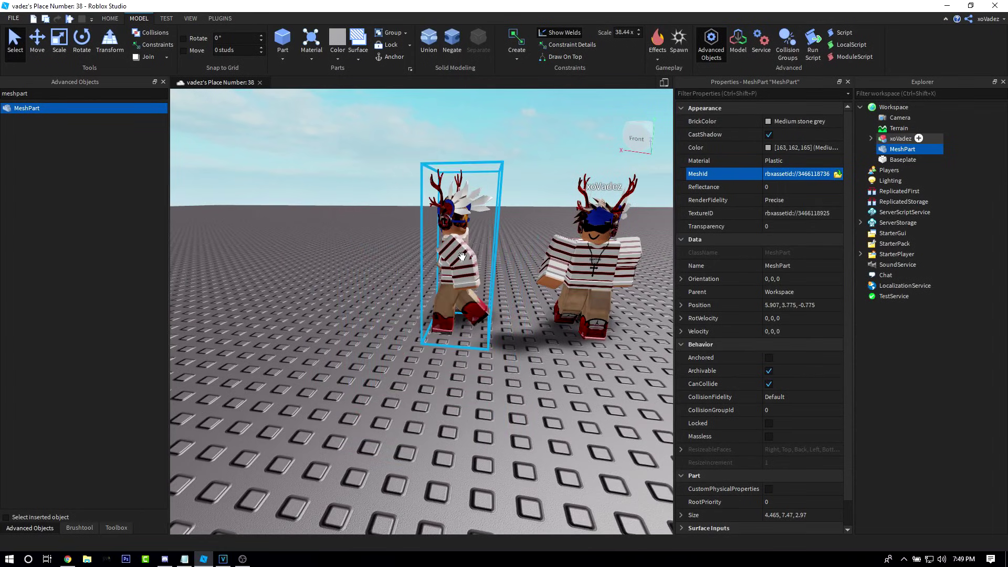
{"action": "scroll", "coordinate": [495, 315], "scroll_direction": "up", "scroll_amount": 5}
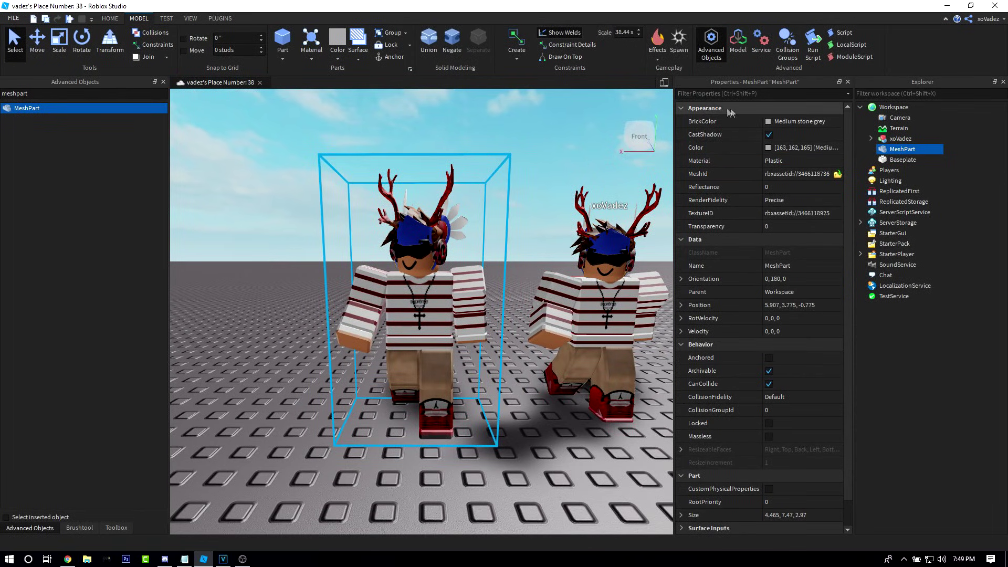
Clear the statue's TextureID, and set Material to Marble and BrickColor to Institutional white.
{"action": "left_click", "coordinate": [799, 214]}
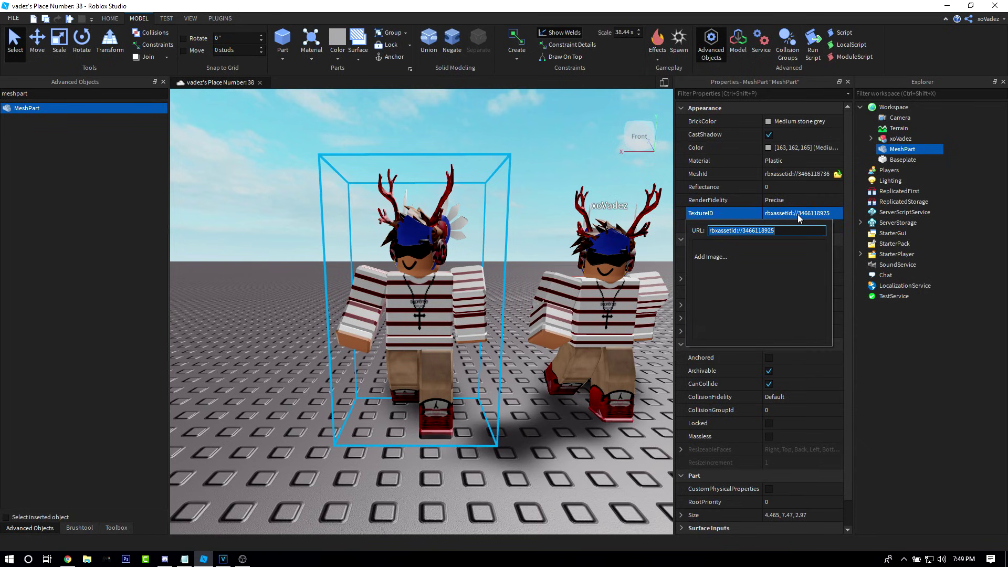
{"action": "key", "text": "Return"}
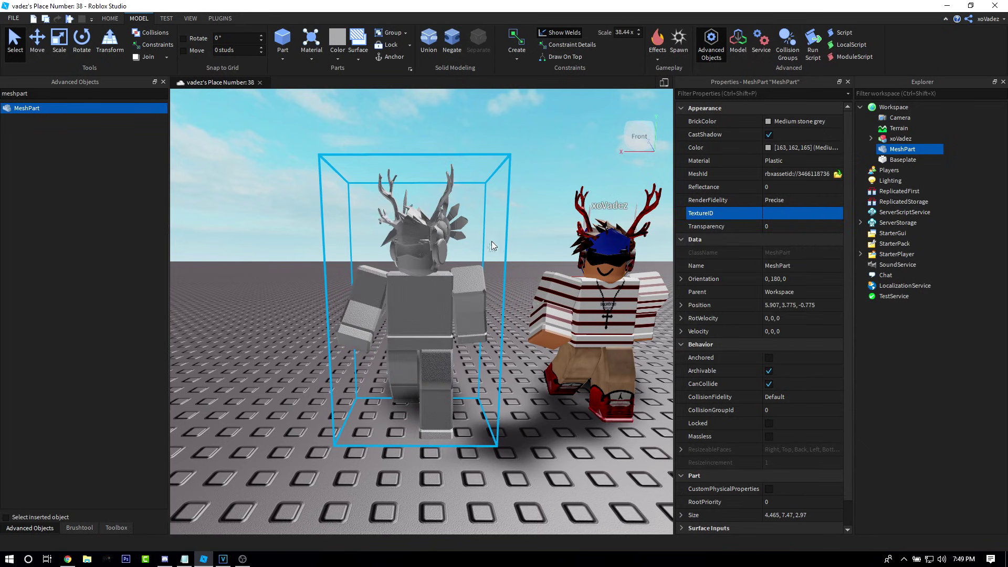
{"action": "left_click", "coordinate": [774, 163]}
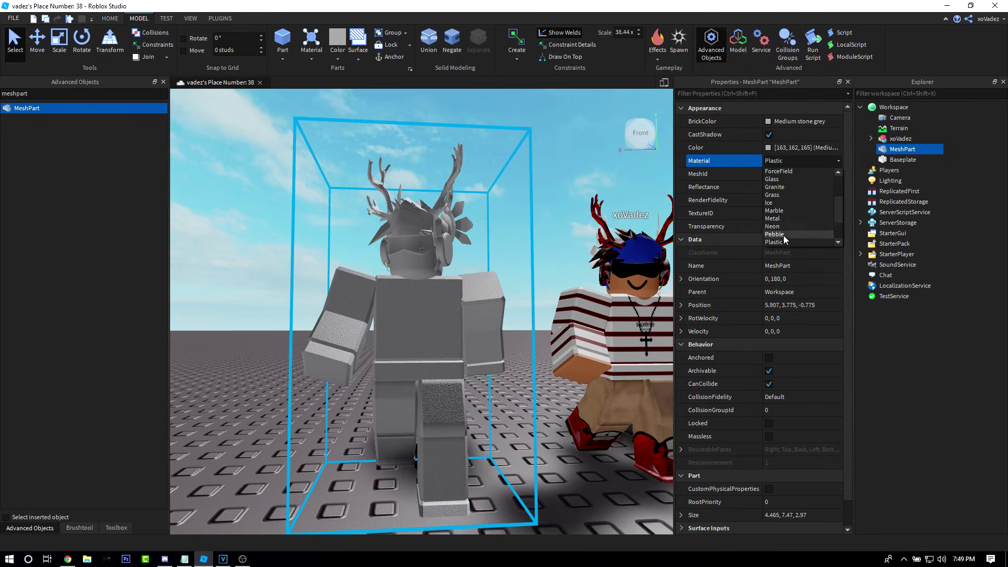
{"action": "left_click", "coordinate": [783, 211]}
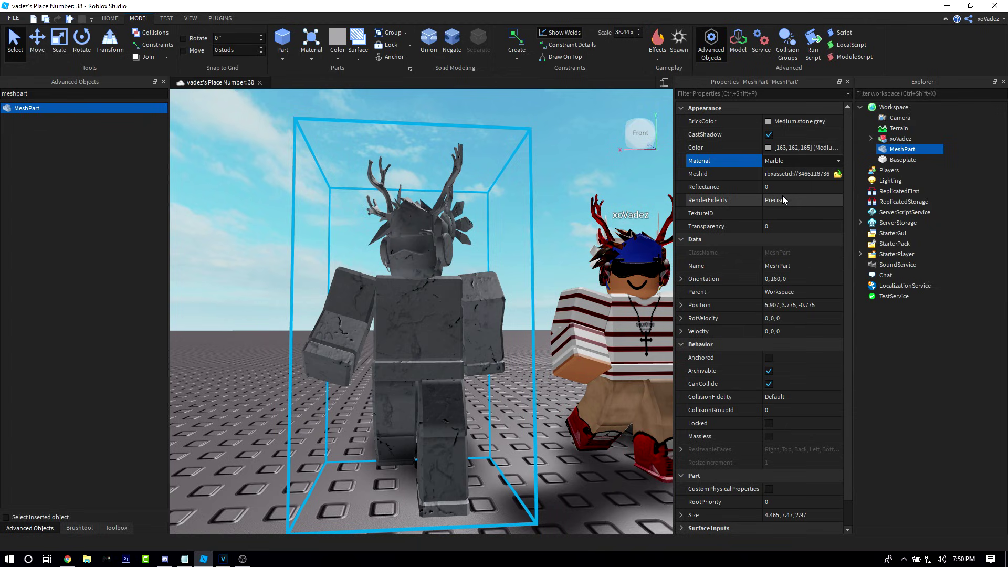
{"action": "left_click", "coordinate": [768, 123]}
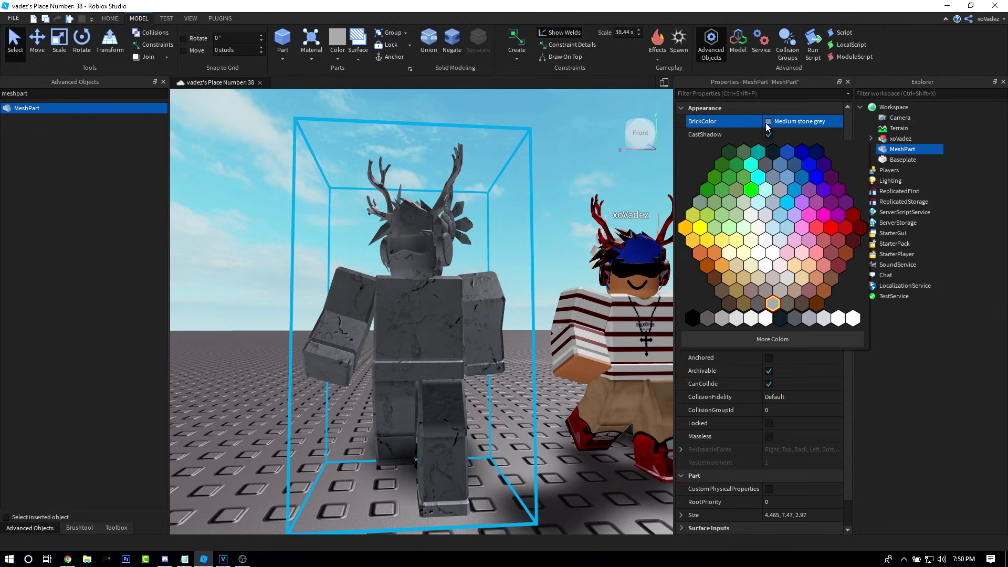
{"action": "left_click", "coordinate": [853, 318]}
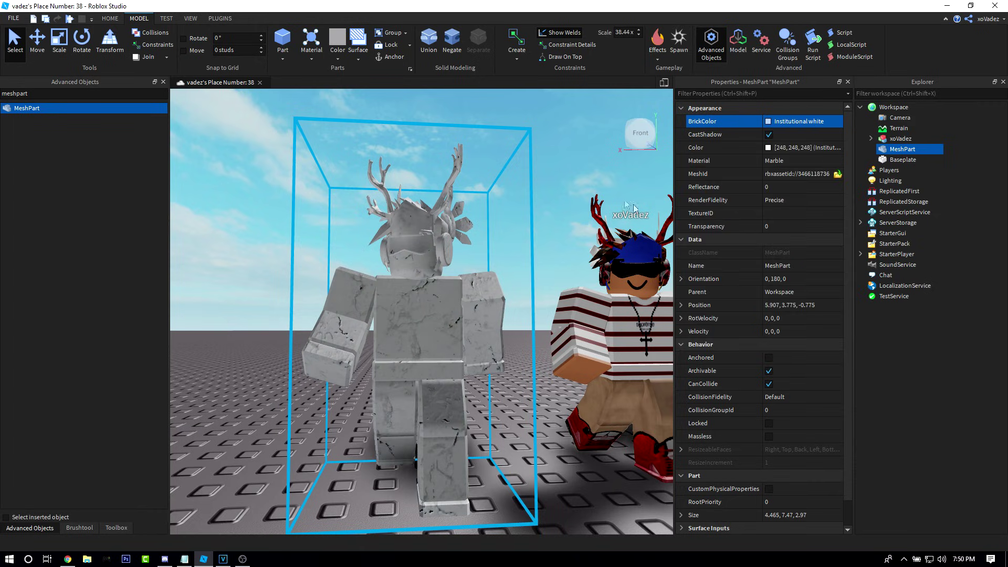
{"action": "left_click", "coordinate": [581, 167]}
Scale the statue mesh up to roughly double size.
{"action": "right_click_drag", "start_coordinate": [581, 166], "coordinate": [582, 178]}
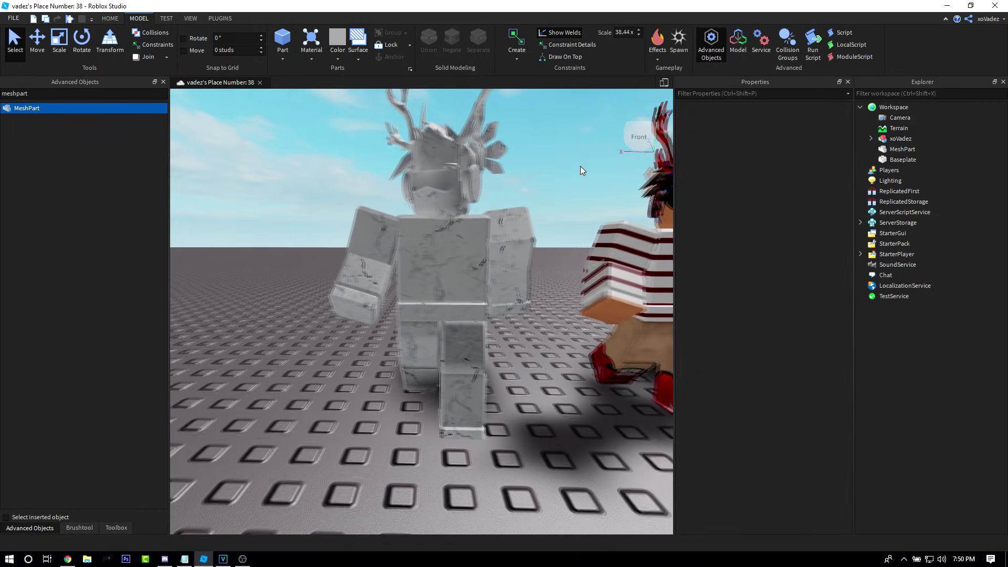
{"action": "left_click", "coordinate": [438, 217]}
{"action": "key", "text": "ctrl+3"}
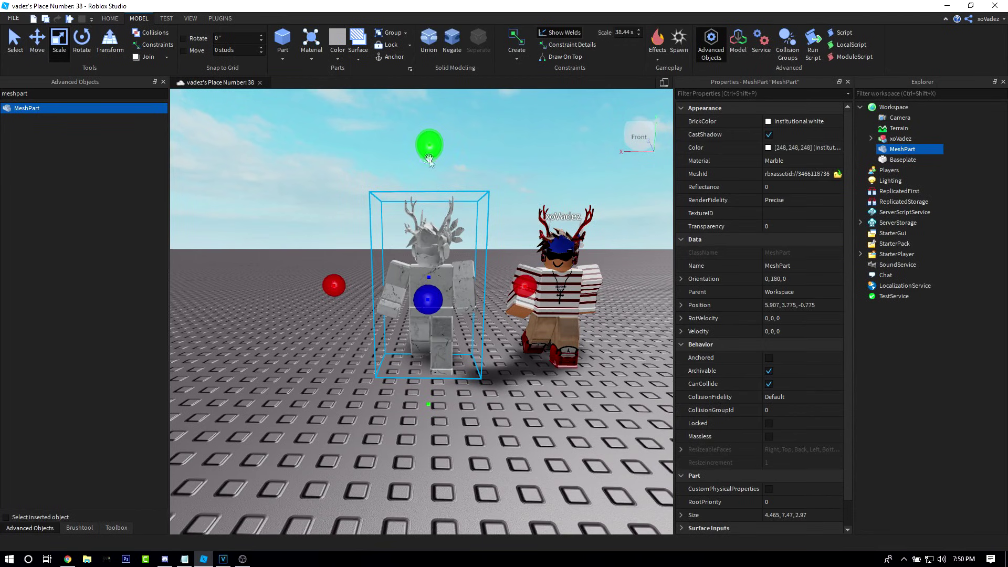
{"action": "mouse_move", "coordinate": [430, 160]}
{"action": "left_mouse_down", "text": "shift"}
{"action": "mouse_move", "coordinate": [428, 124]}
{"action": "mouse_move", "coordinate": [462, 136]}
{"action": "left_mouse_up", "text": "shift"}
Build a three-block marble pedestal by inserting a Part and duplicating it twice.
{"action": "left_click", "coordinate": [282, 40]}
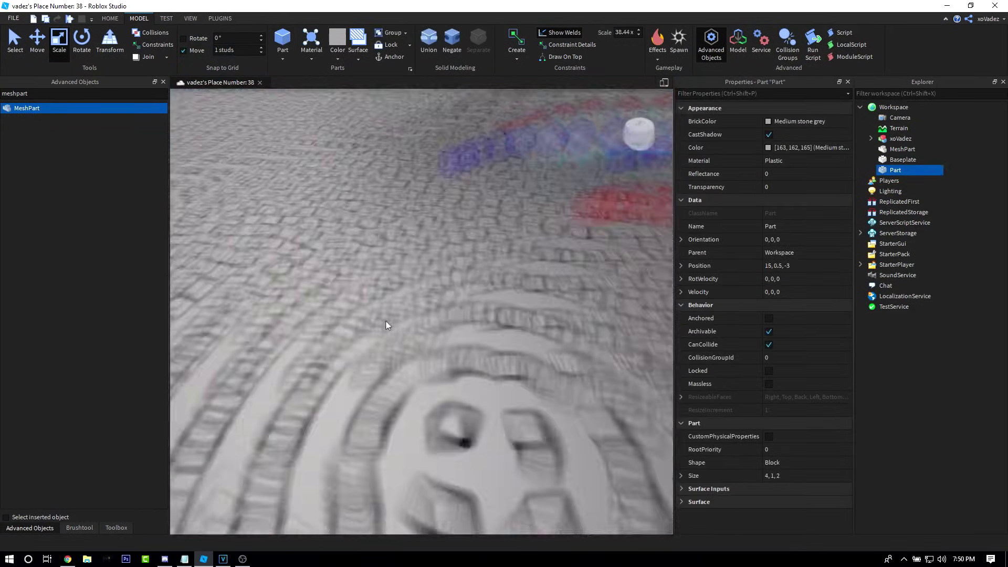
{"action": "key", "text": "ctrl+d"}
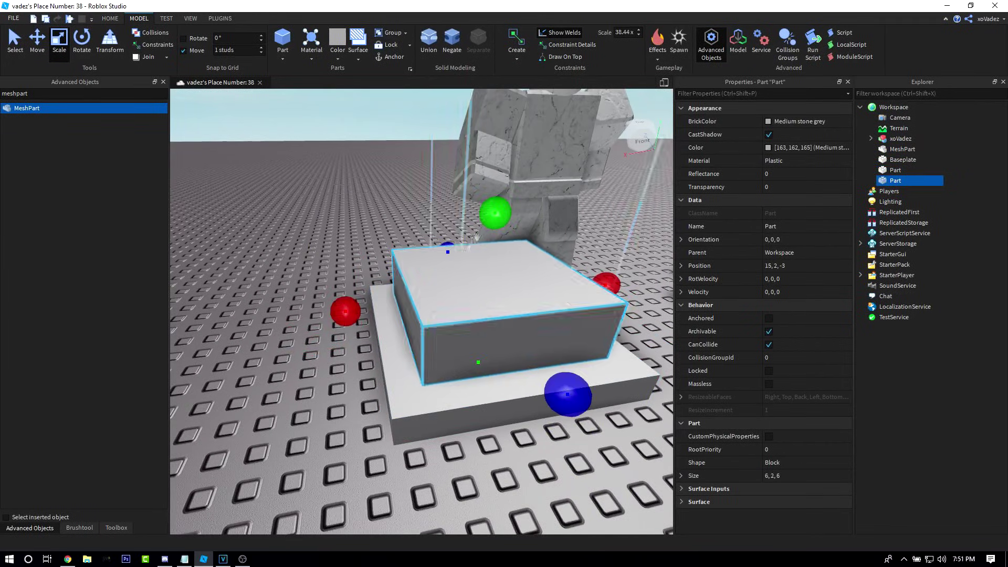
{"action": "left_click", "coordinate": [378, 410]}
{"action": "key", "text": "ctrl+d"}
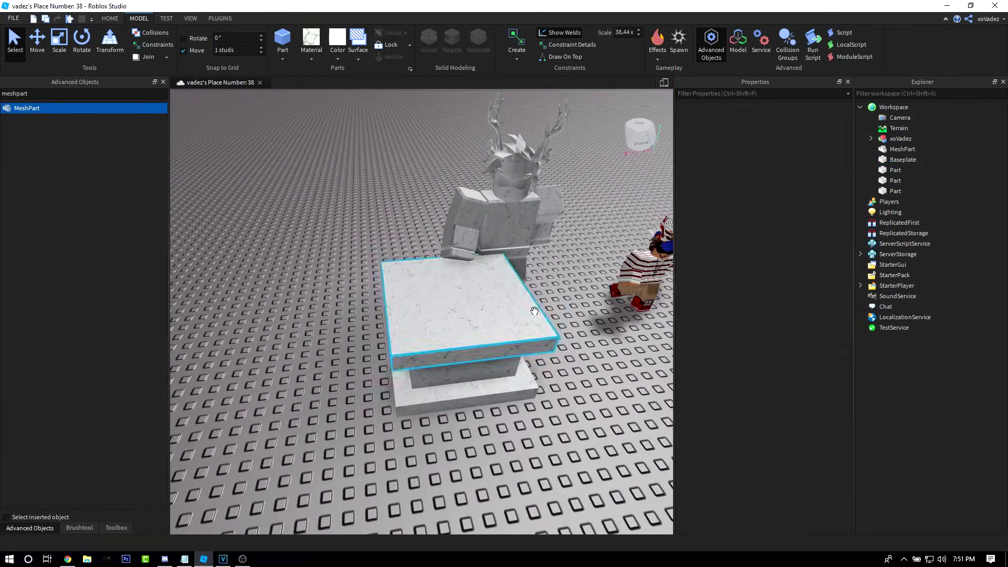
Select the statue and its three pedestal blocks and group them as model Statue.
{"action": "right_click_drag", "start_coordinate": [534, 310], "coordinate": [563, 223]}
{"action": "left_click", "coordinate": [504, 196]}
{"action": "key", "text": "f"}
{"action": "key", "text": "ctrl+3"}
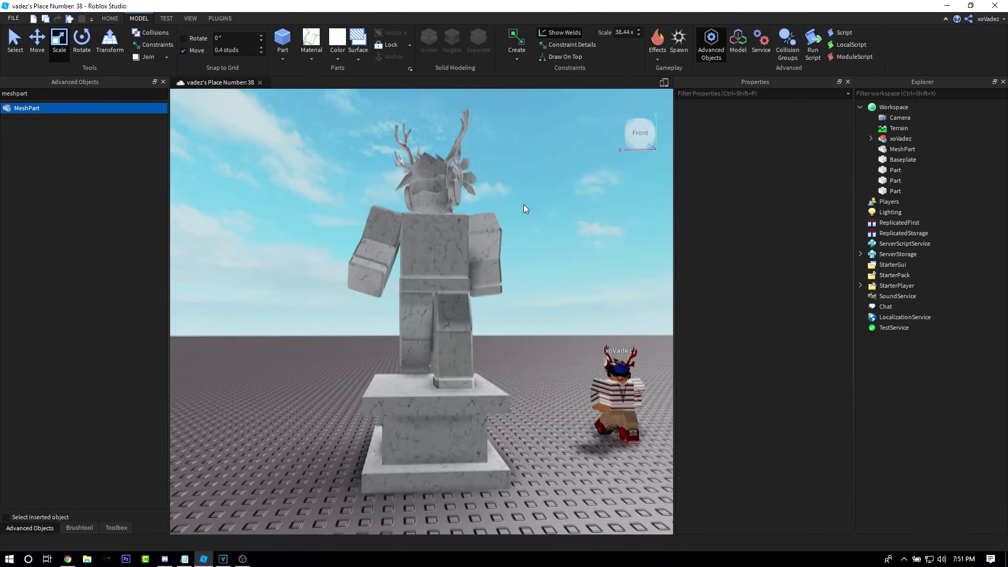
{"action": "left_click_drag", "start_coordinate": [524, 209], "coordinate": [449, 367]}
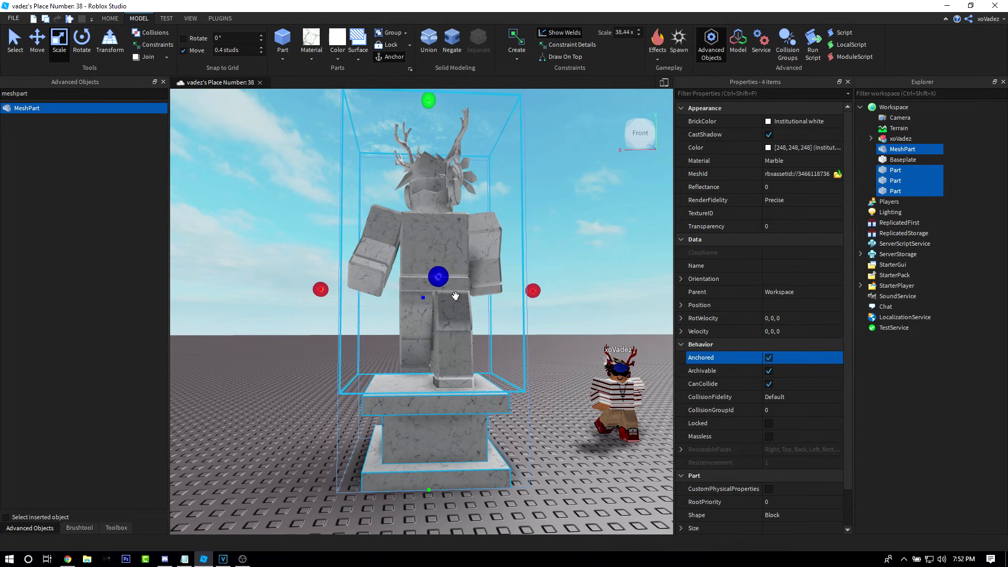
{"action": "key", "text": "ctrl+g"}
{"action": "type", "text": "Statue"}
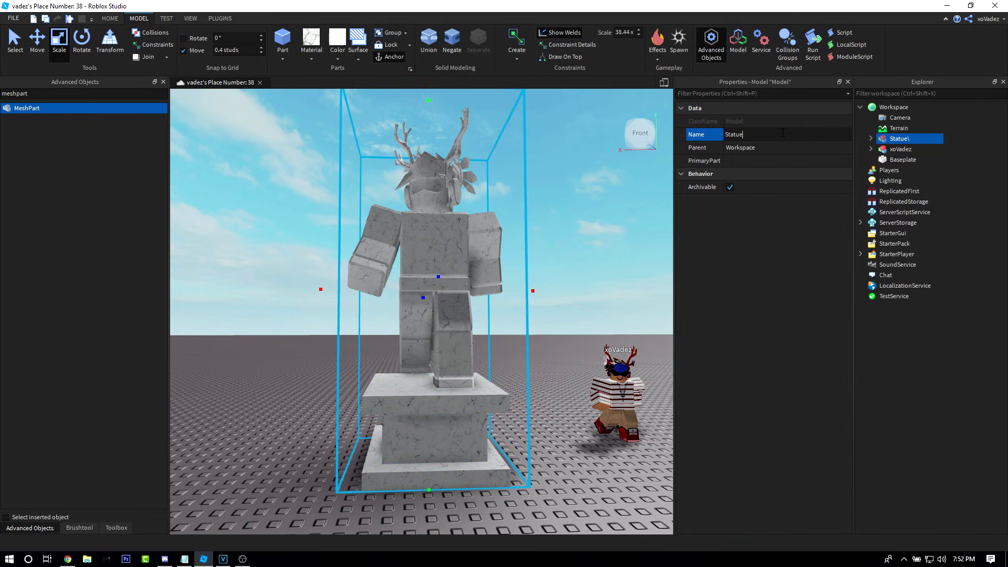
{"action": "key", "text": "Return"}
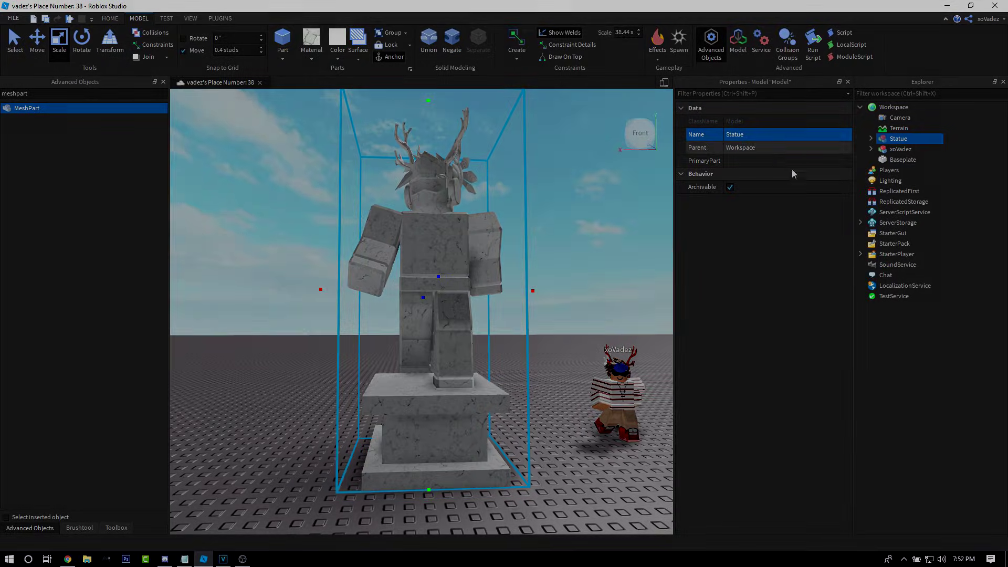